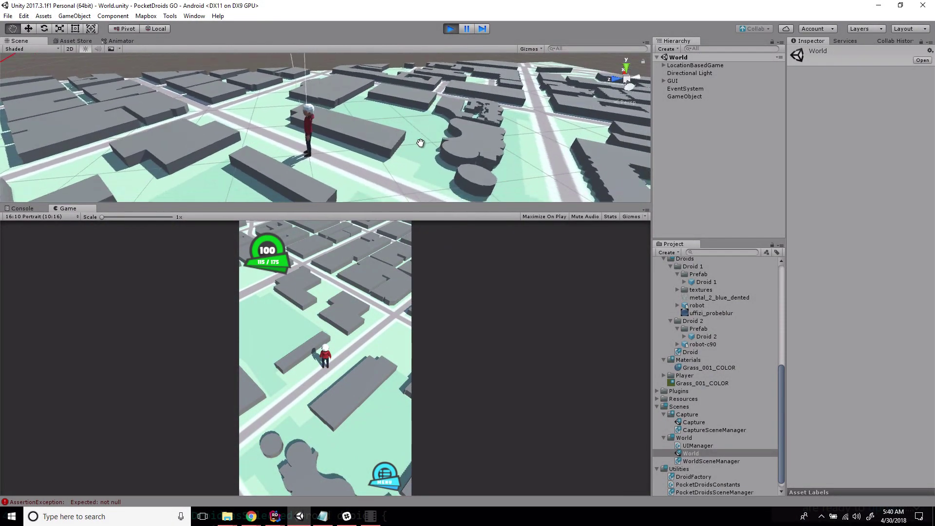
Orbit the Scene view camera to bring the horizon above the grassy capture field into view
{"action": "mouse_move", "coordinate": [420, 142]}
{"action": "left_mouse_down"}
{"action": "mouse_move", "coordinate": [474, 117]}
{"action": "mouse_move", "coordinate": [456, 130]}
{"action": "mouse_move", "coordinate": [473, 126]}
{"action": "left_mouse_up"}
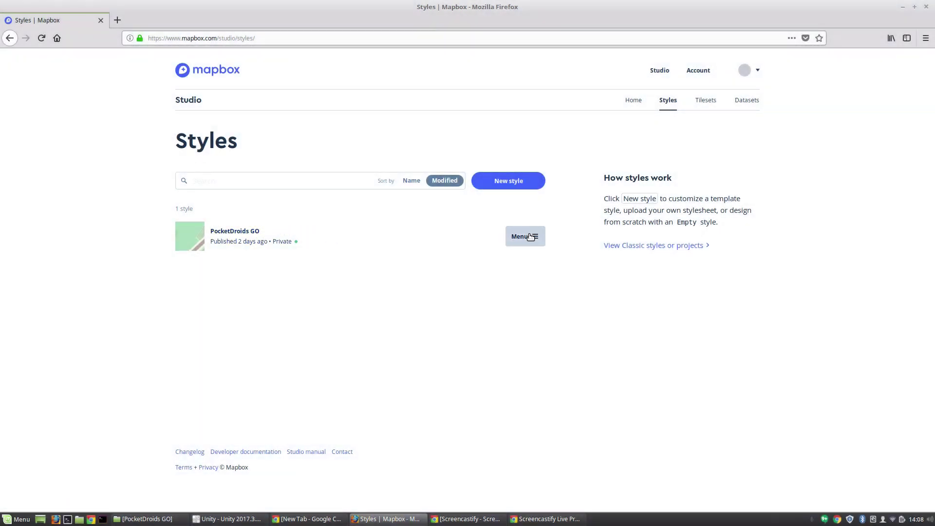
Open and then close the actions menu for the PocketDroids GO style
{"action": "left_click", "coordinate": [532, 236]}
{"action": "left_click", "coordinate": [280, 287]}
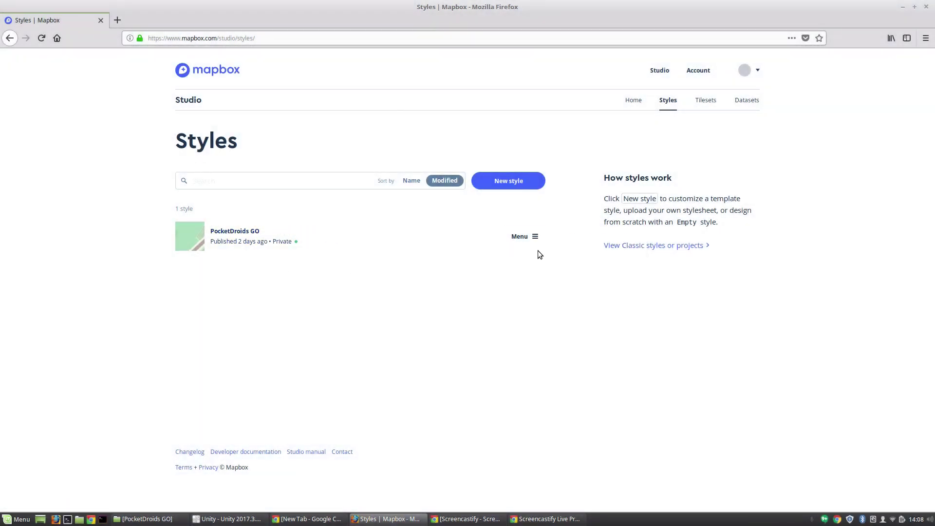